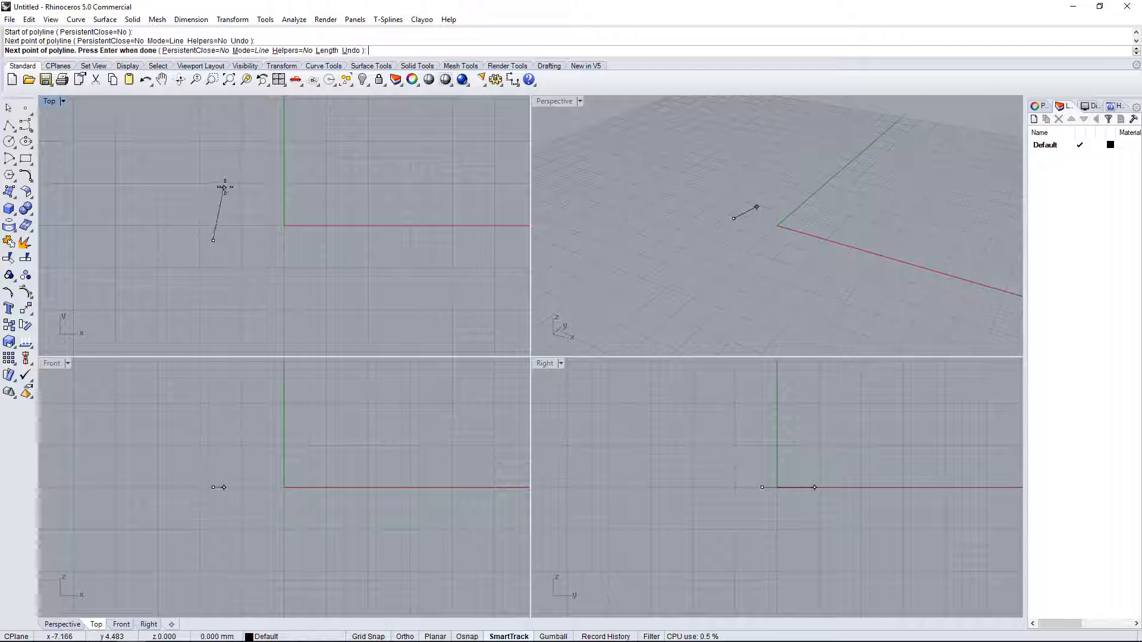
- Finish the open two-segment polyline in the Top view with an end point near the Y axis
click(280, 170)
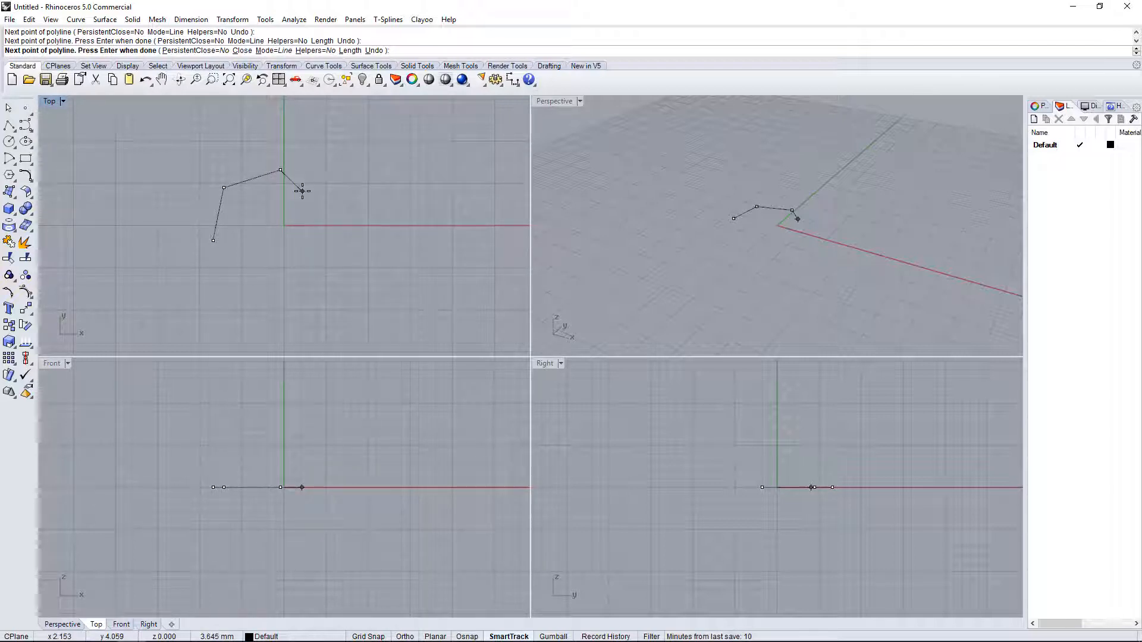
key(Return)
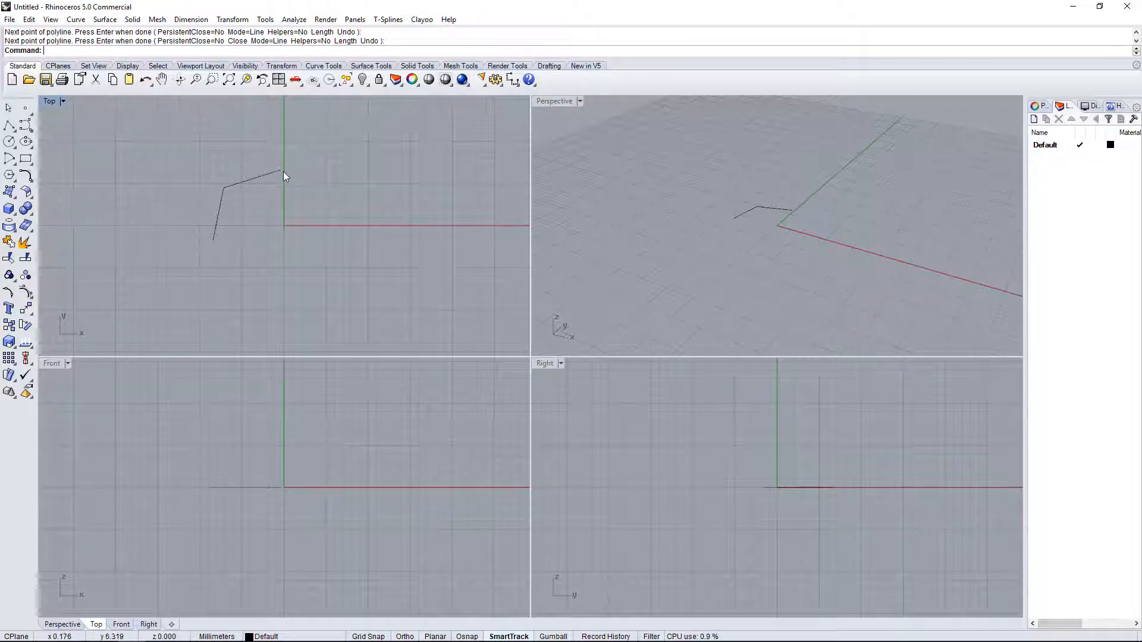
scroll(283, 171, up, 2)
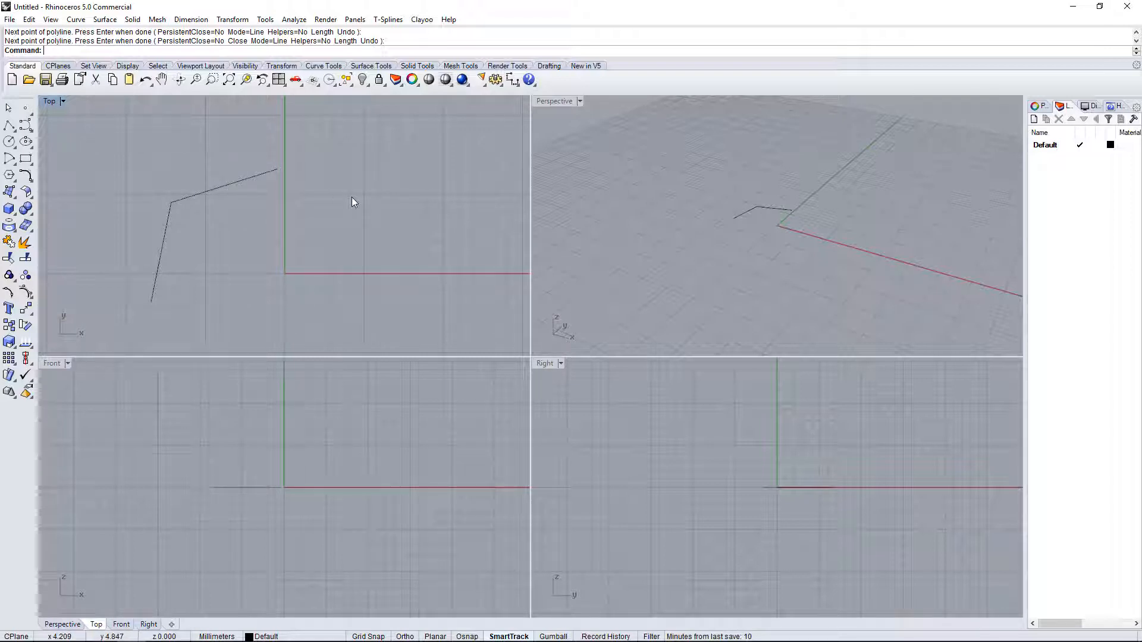
- Start another polyline and enable the End object snap for it
key(Return)
key(Return)
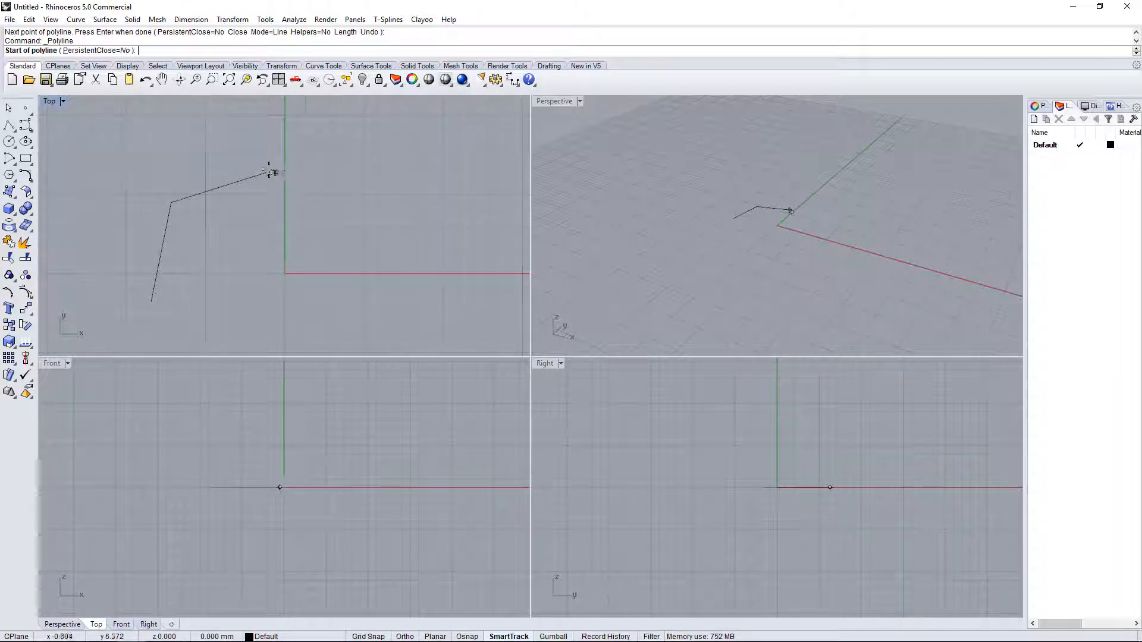
scroll(273, 173, up, 5)
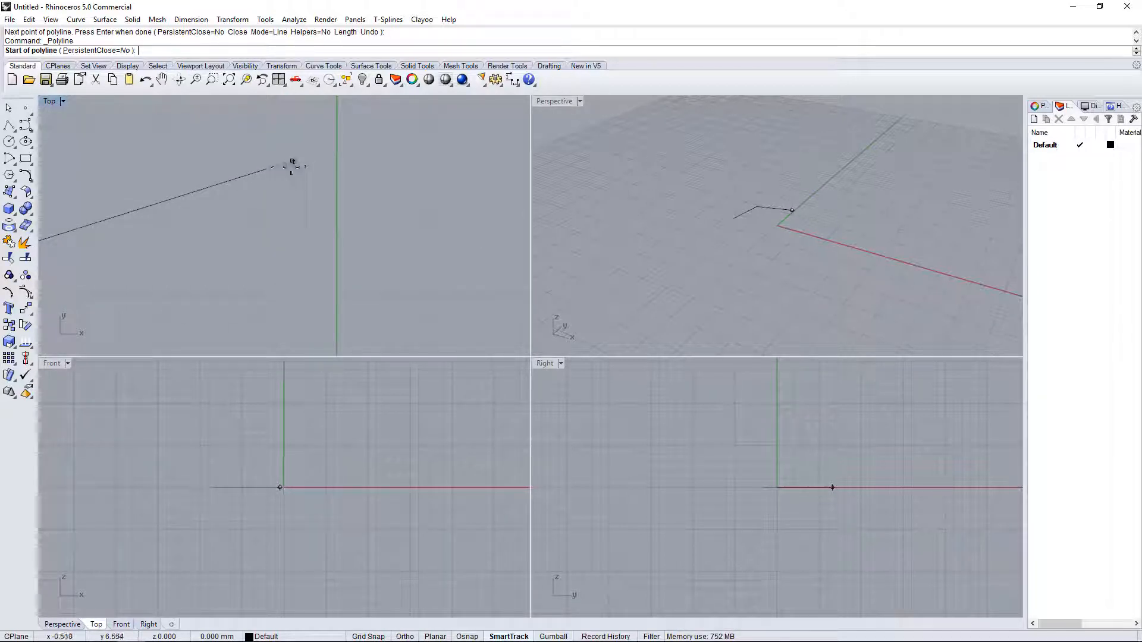
scroll(293, 165, down, 4)
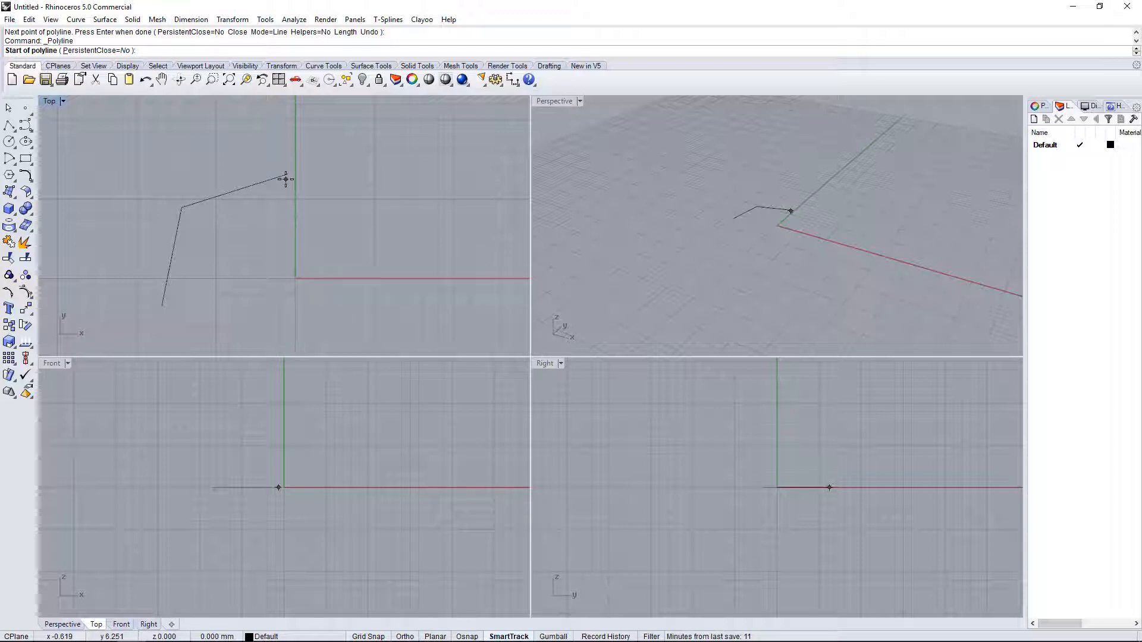
scroll(286, 179, up, 2)
scroll(278, 182, down, 3)
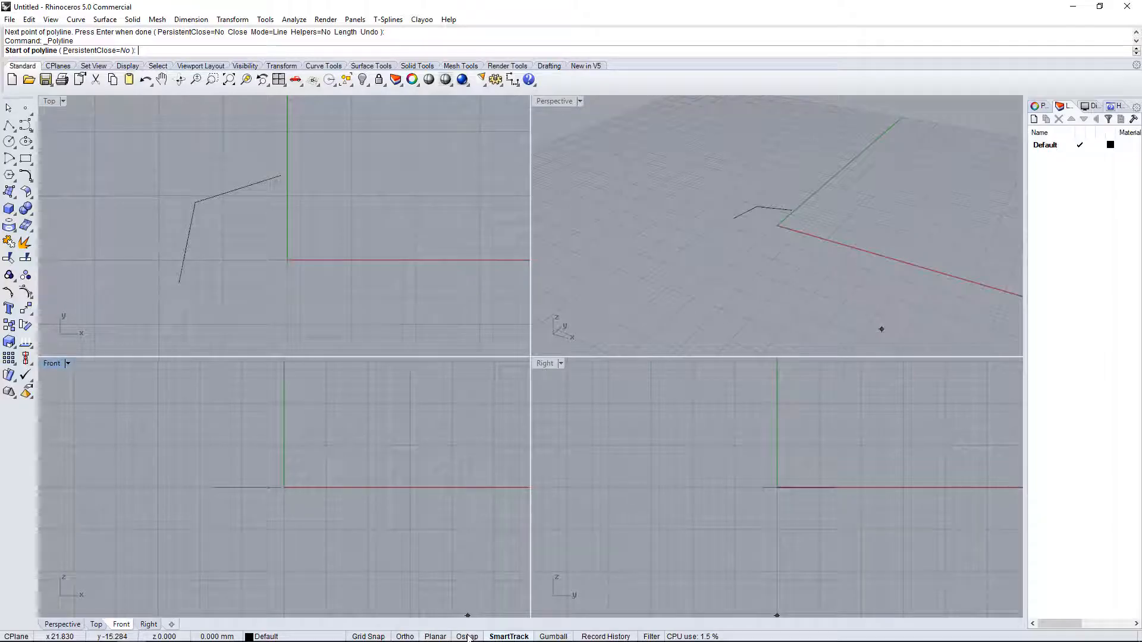
click(466, 637)
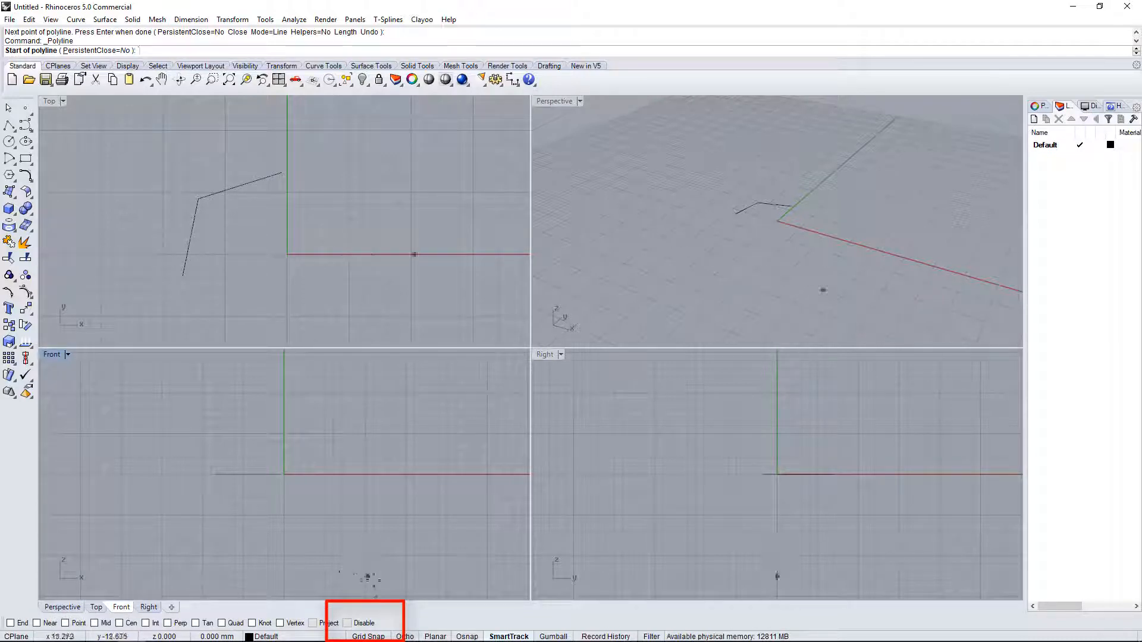
click(347, 623)
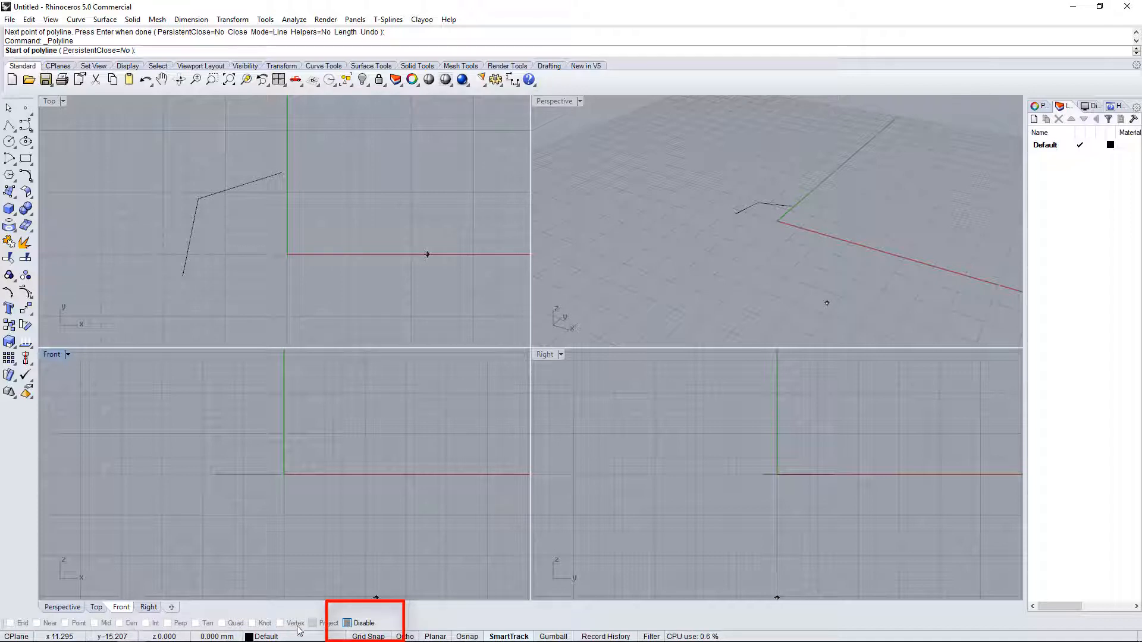
click(347, 624)
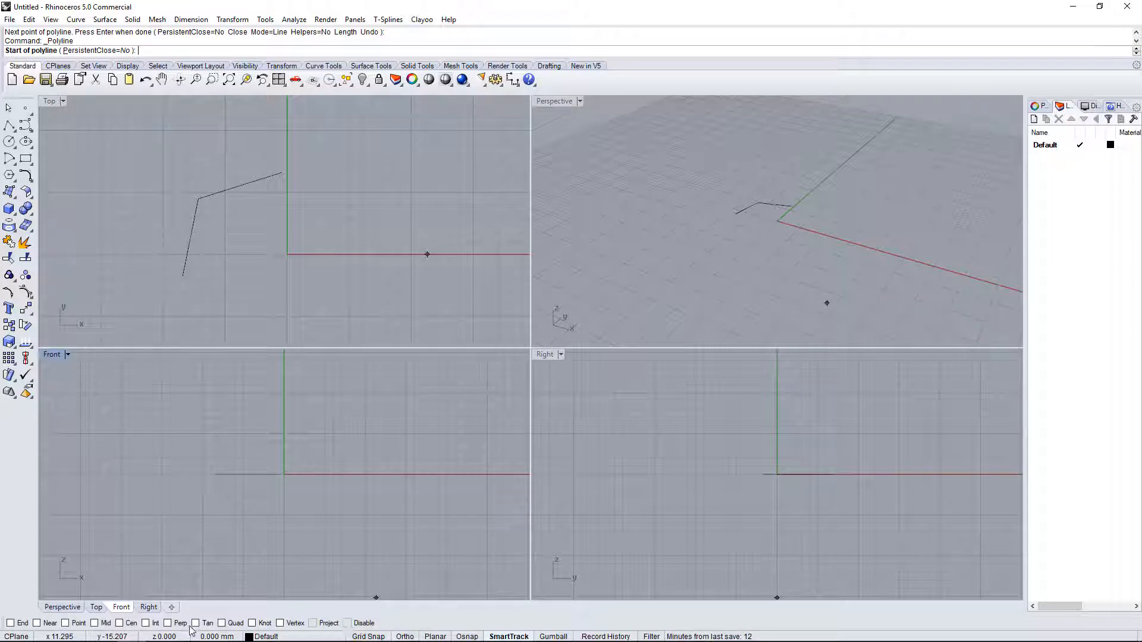
click(10, 623)
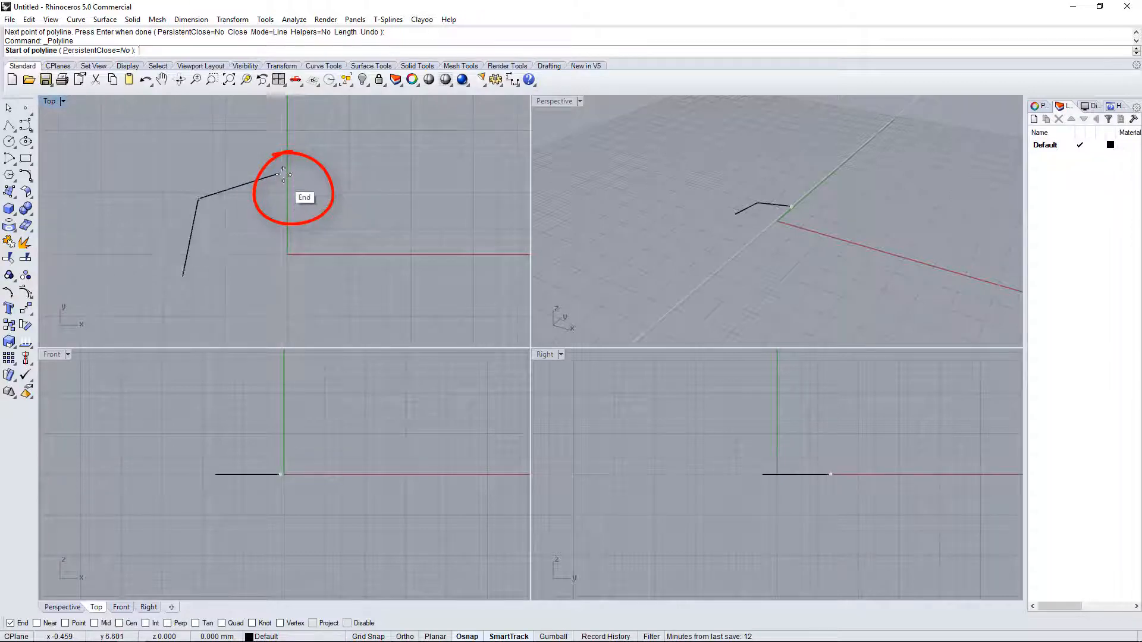
- Draw a three-segment zigzag polyline from the first polyline's end near the Y axis down to the X axis
scroll(281, 173, up, 2)
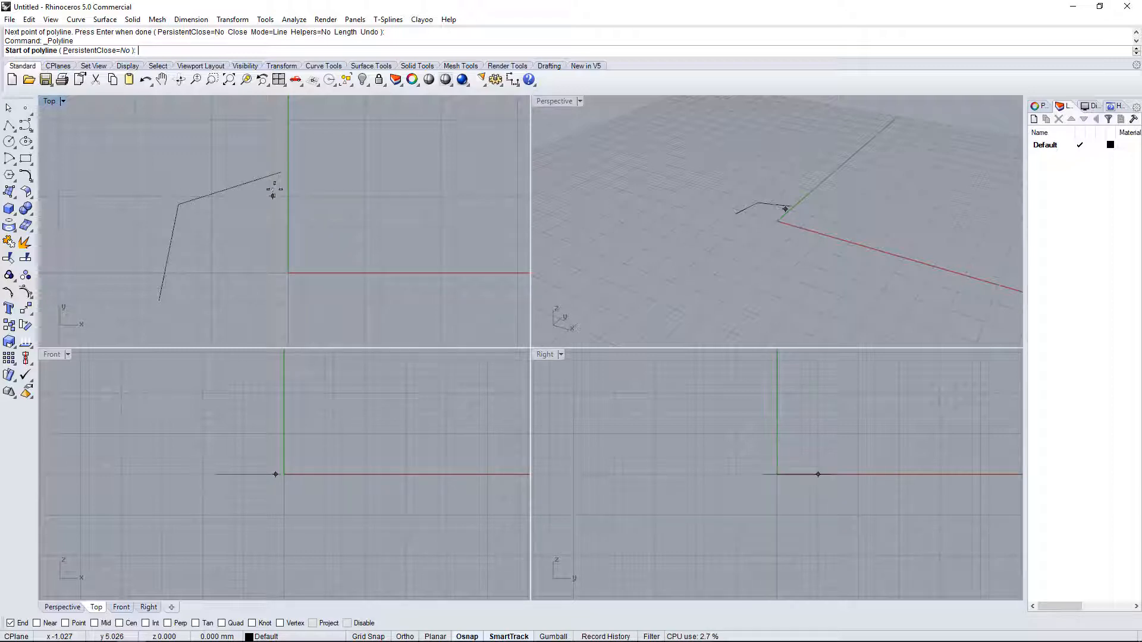
click(280, 174)
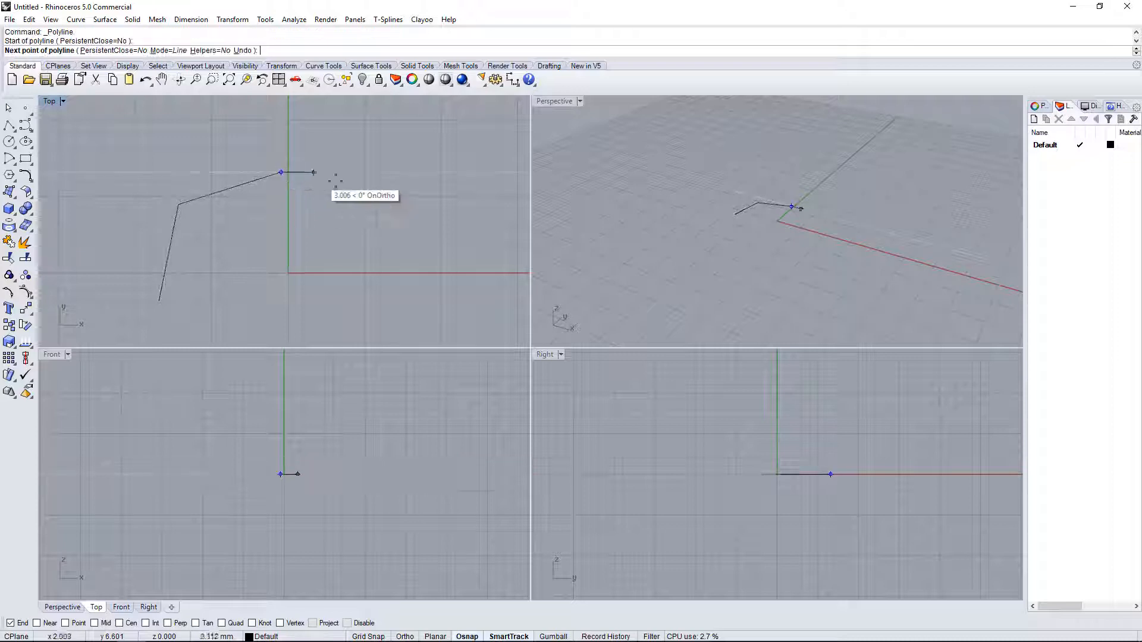
click(390, 188)
click(377, 237)
click(426, 275)
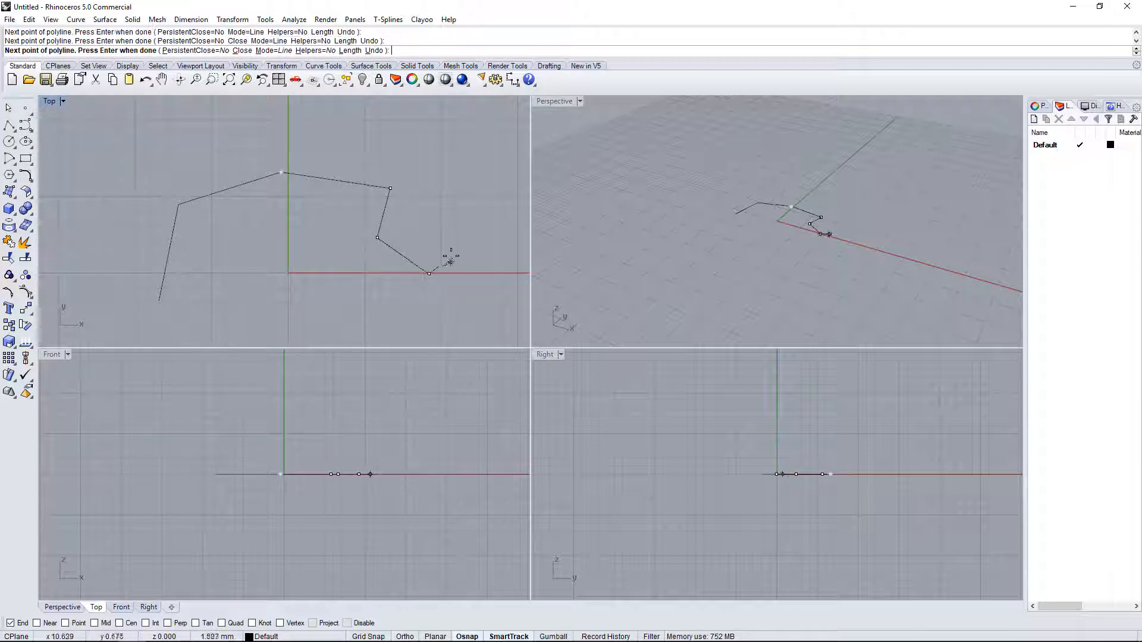
key(Return)
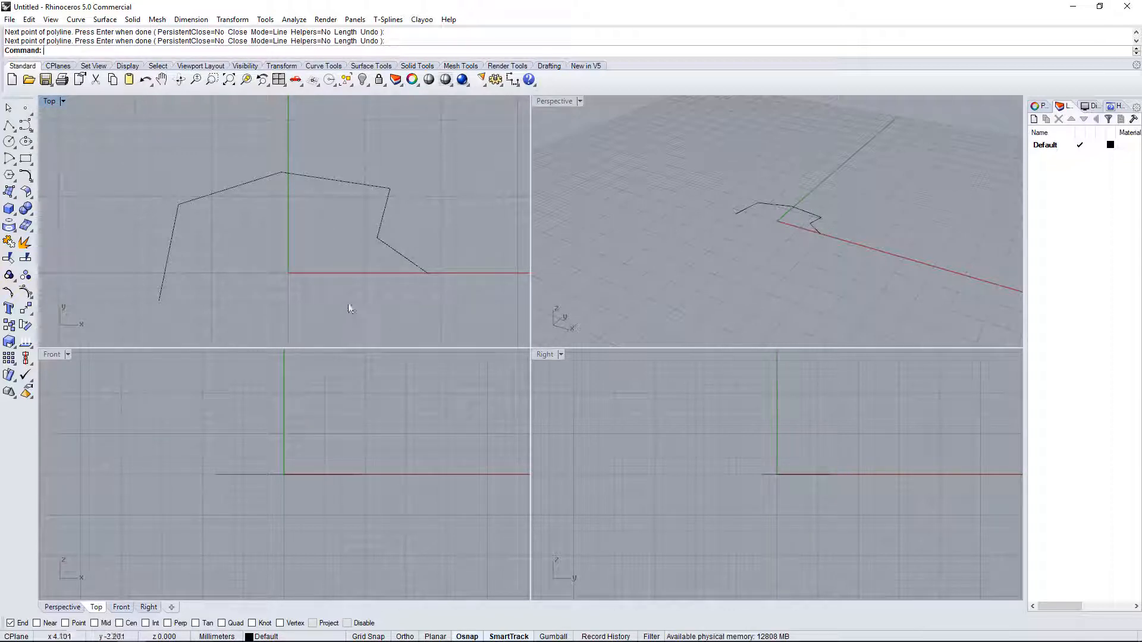
- Enable the Mid object snap and draw a circle just above the first polyline's corner in the Top view
click(99, 623)
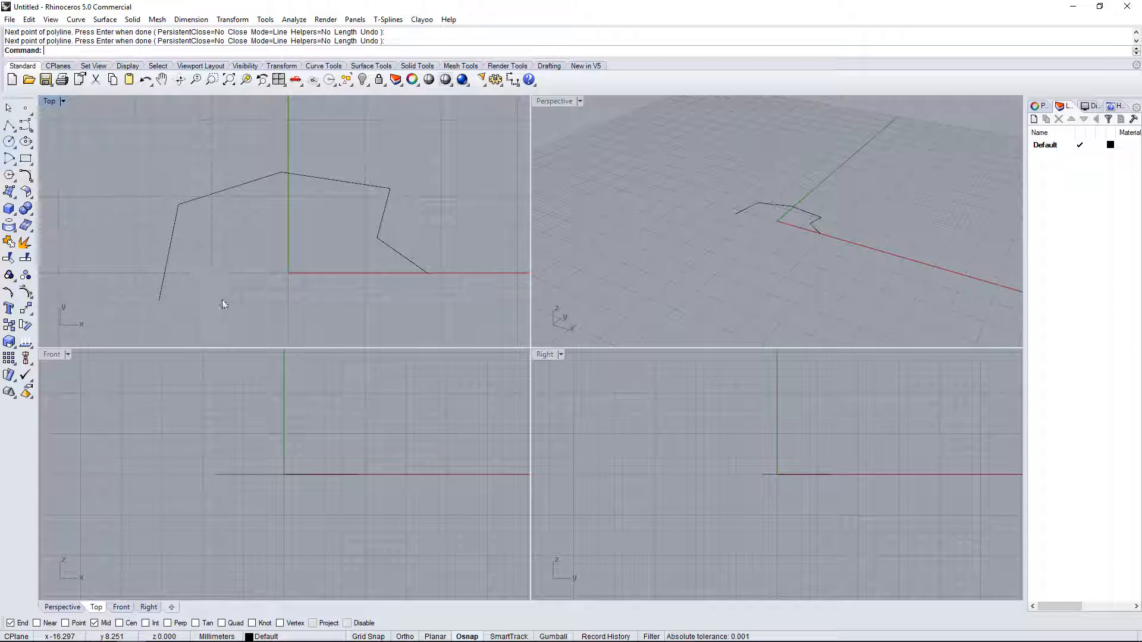
click(9, 142)
click(155, 160)
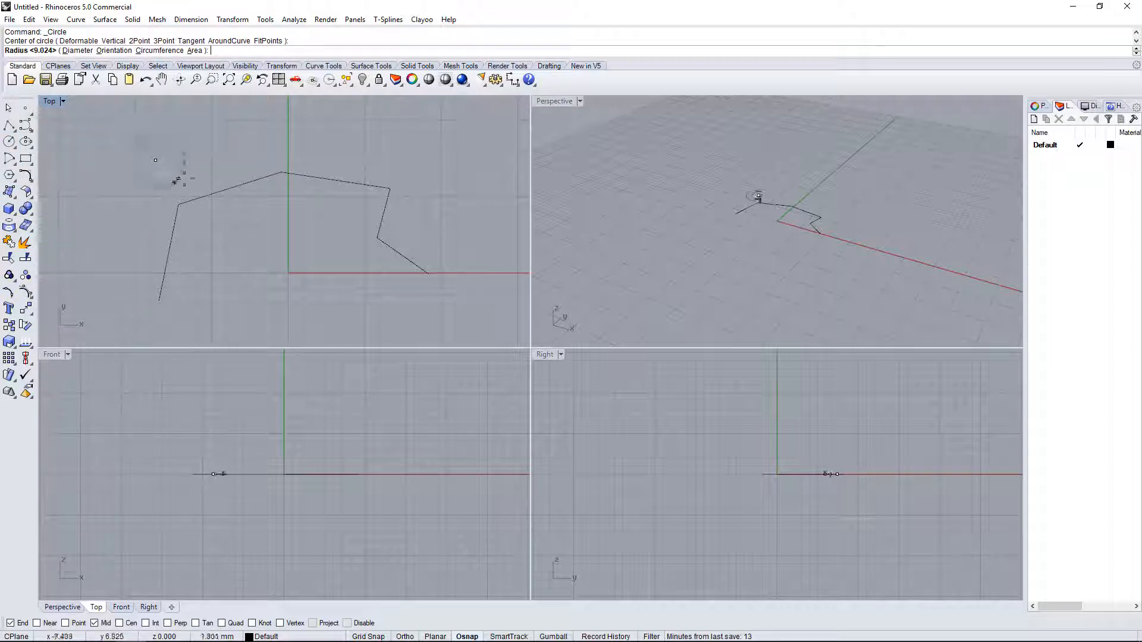
click(192, 147)
scroll(209, 227, up, 2)
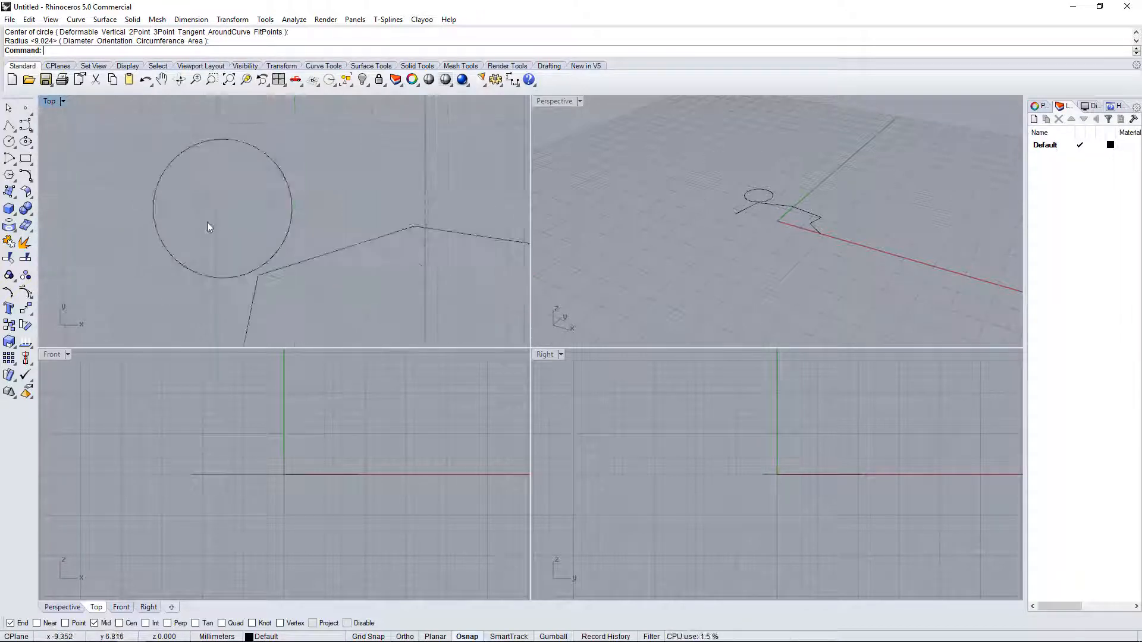
- Enable the Cen and Quad snaps and draw an inscribed 6-sided polygon from the circle's center to its right quadrant
click(120, 623)
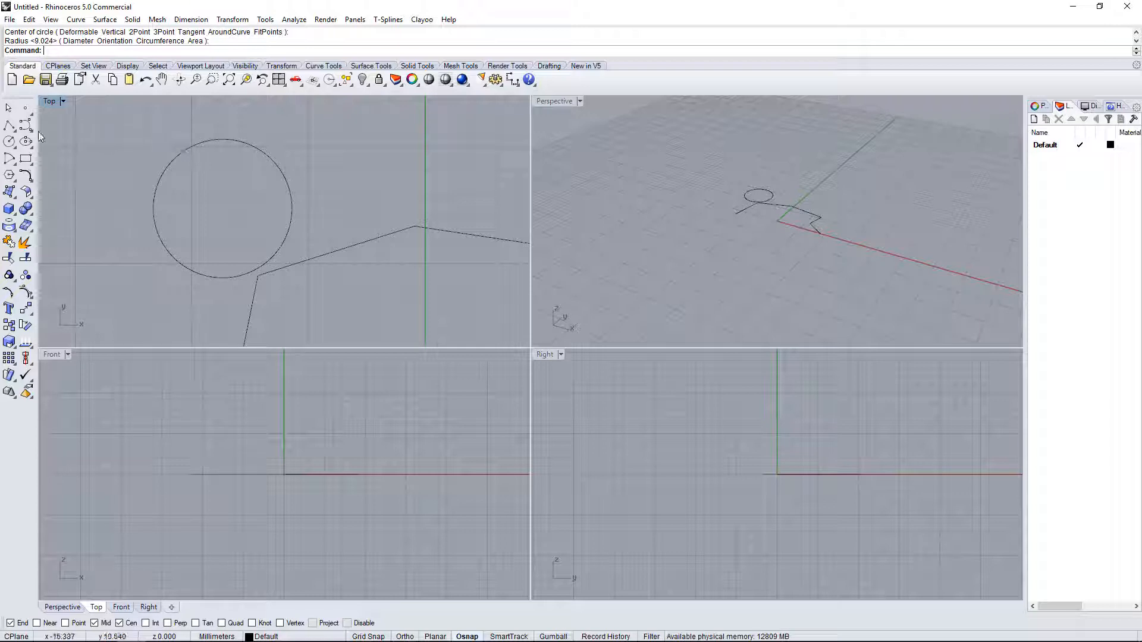
click(10, 175)
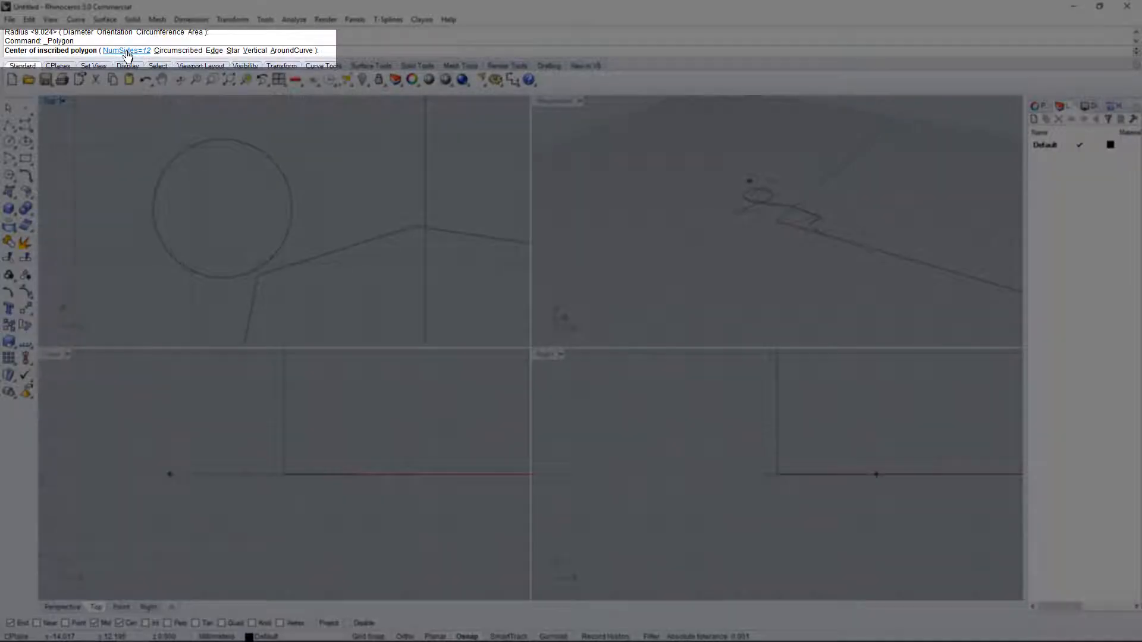
click(121, 50)
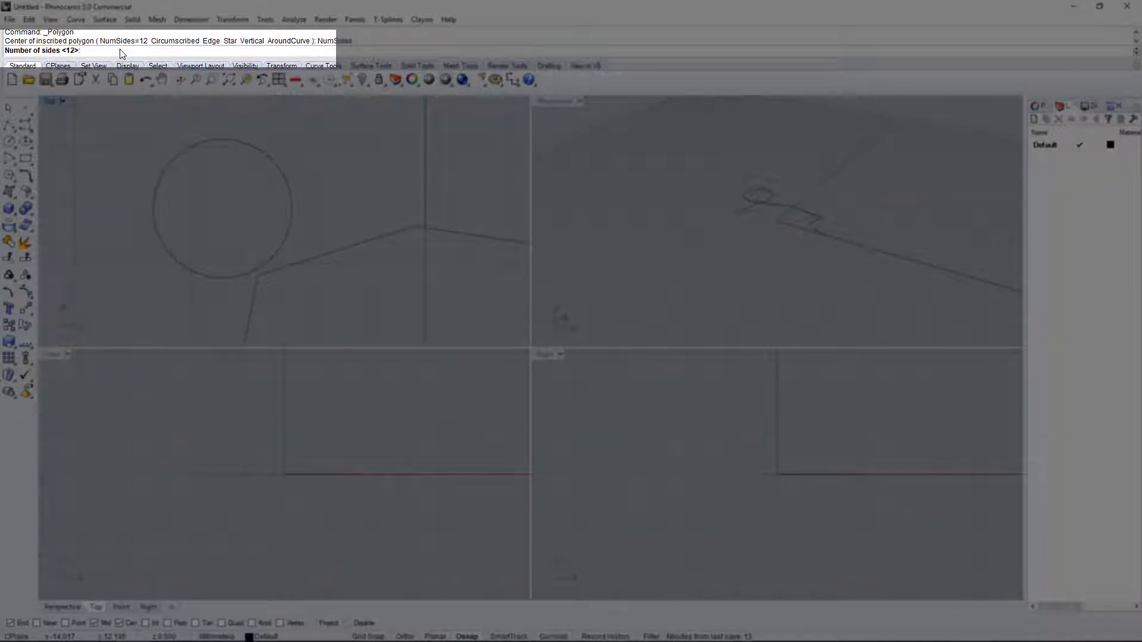
text(6)
key(Return)
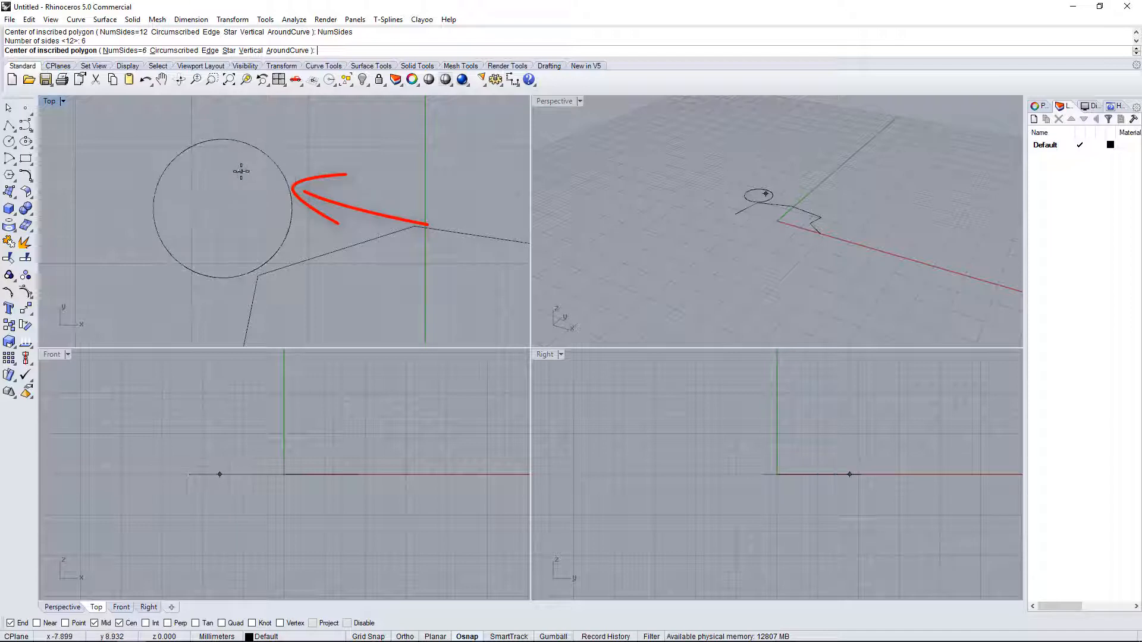
click(269, 160)
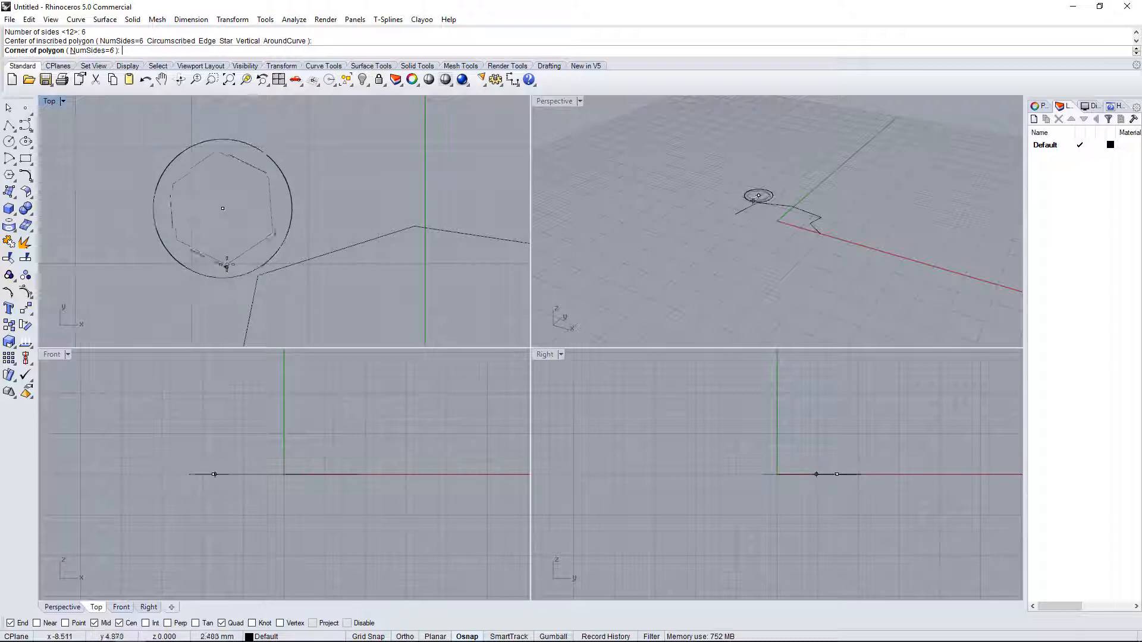
click(291, 207)
scroll(256, 225, down, 4)
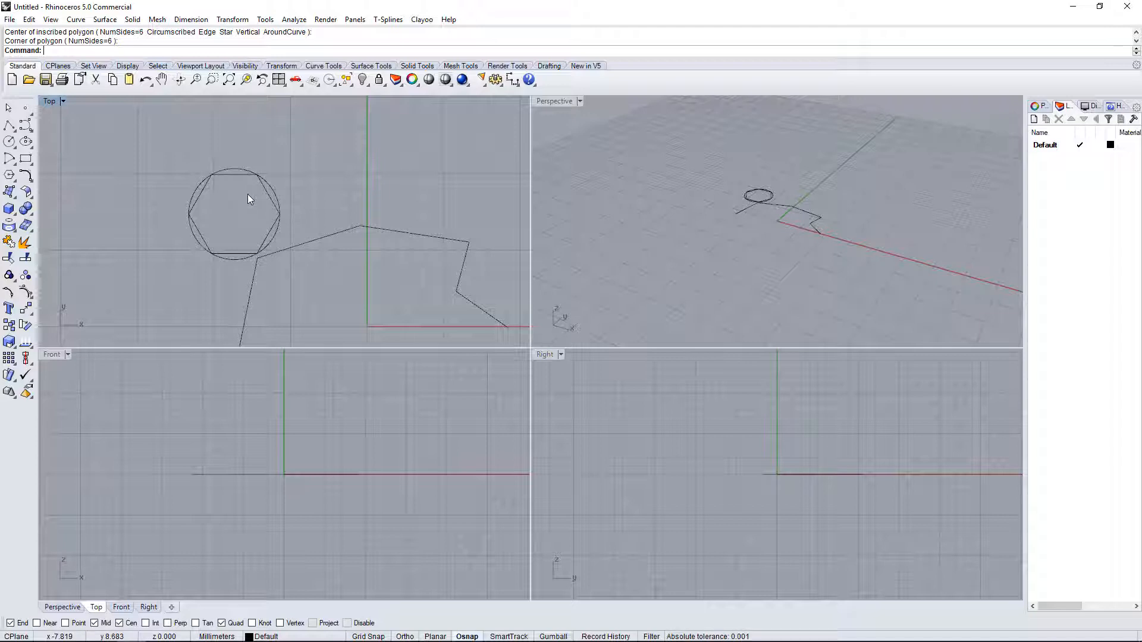
- Draw a second 6-sided polygon centered on the circle's right quadrant, placing its corner freely with object snaps temporarily suspended
right_click(243, 193)
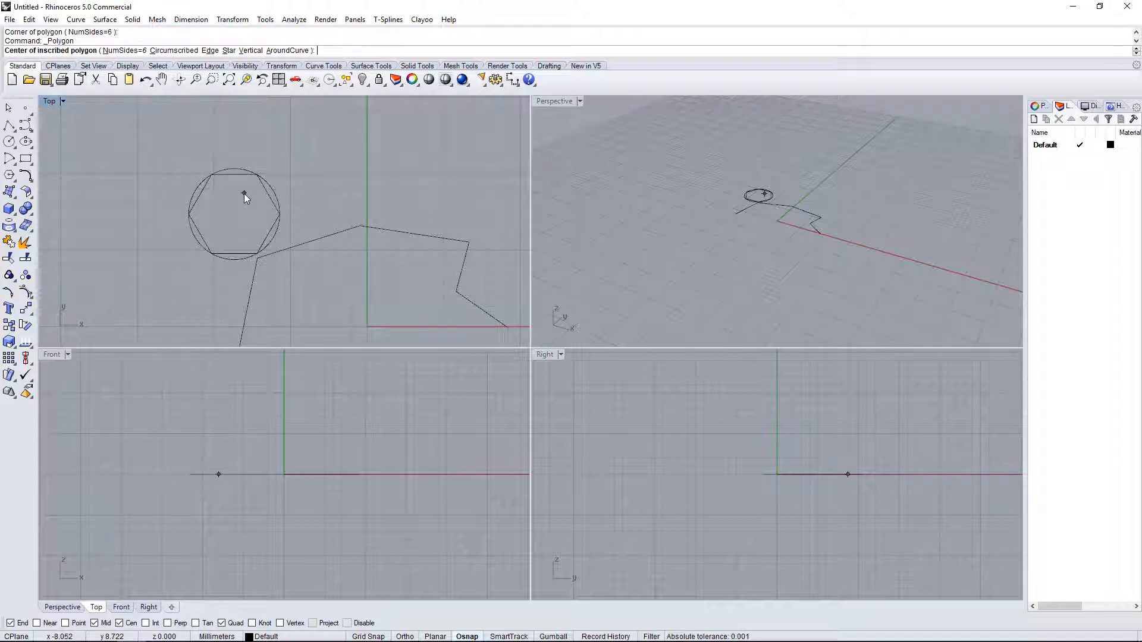
click(279, 215)
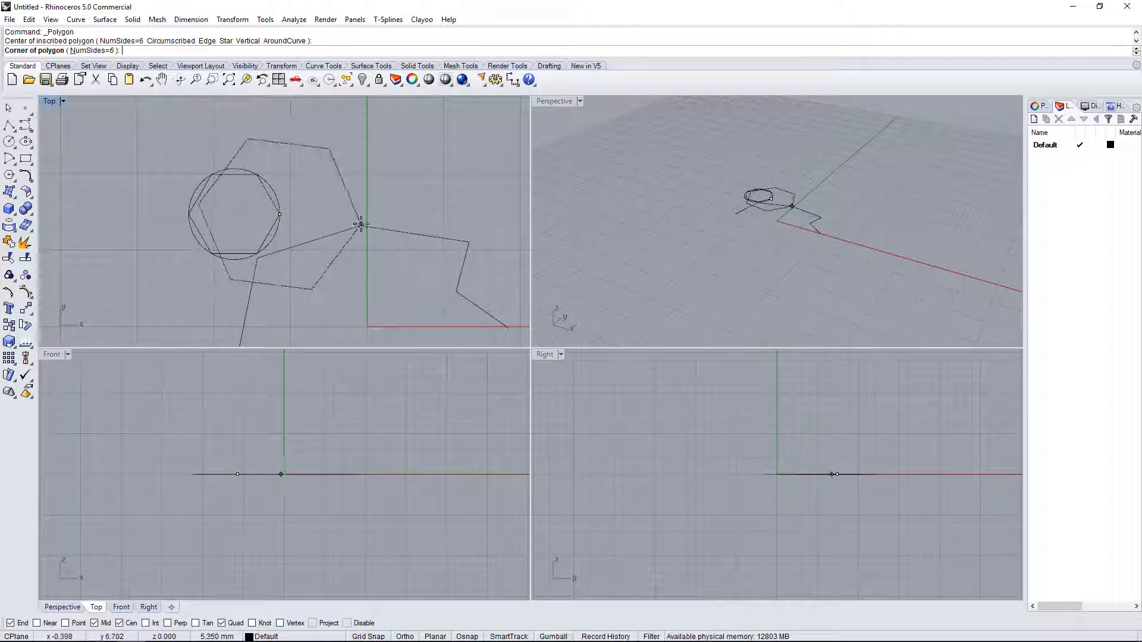
key(alt)
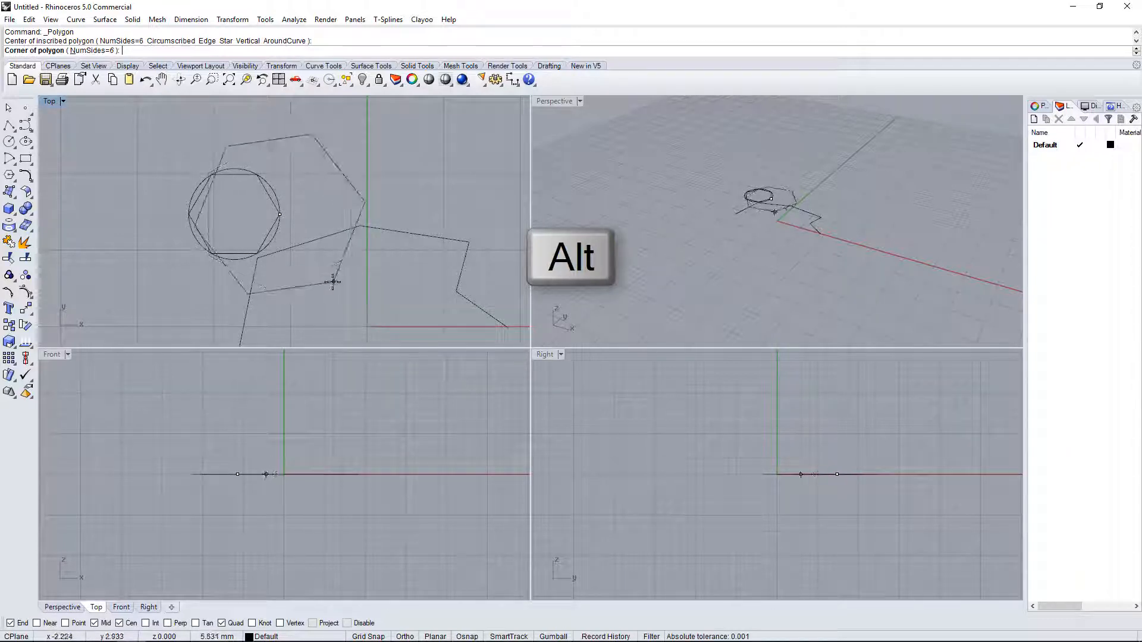
click(315, 262)
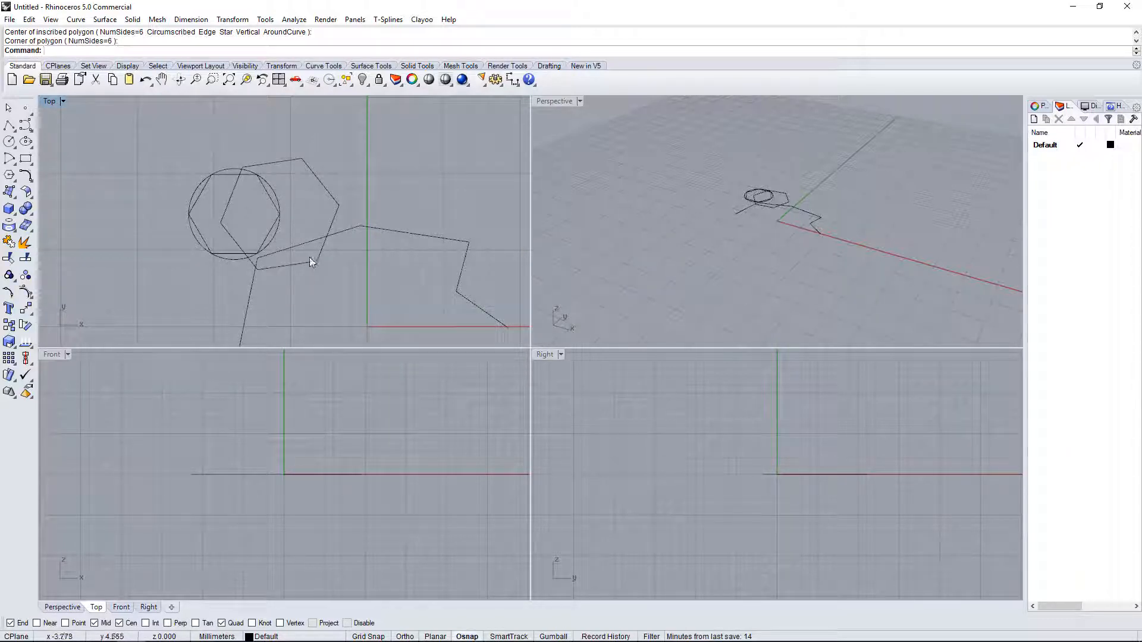